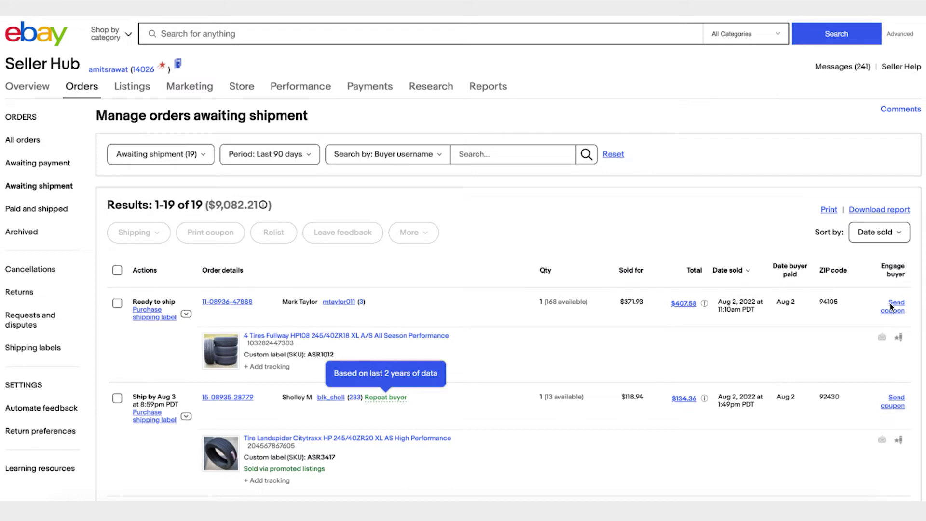
Start sending a coupon to the buyer of the Fullway HP108 tires order awaiting shipment
click(892, 401)
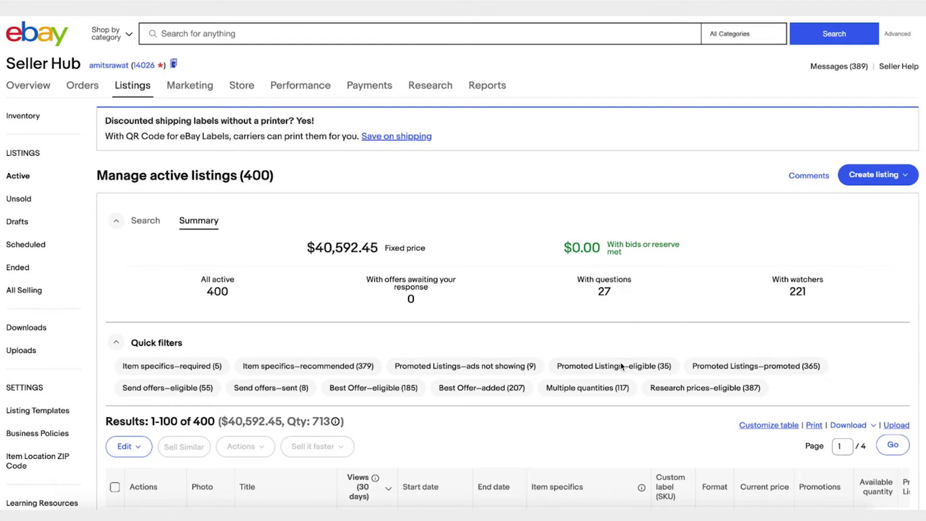
Select all active listings on the page and look through their bulk edit, action and sell-it-faster options, including sending offers
scroll(567, 308, down, 5)
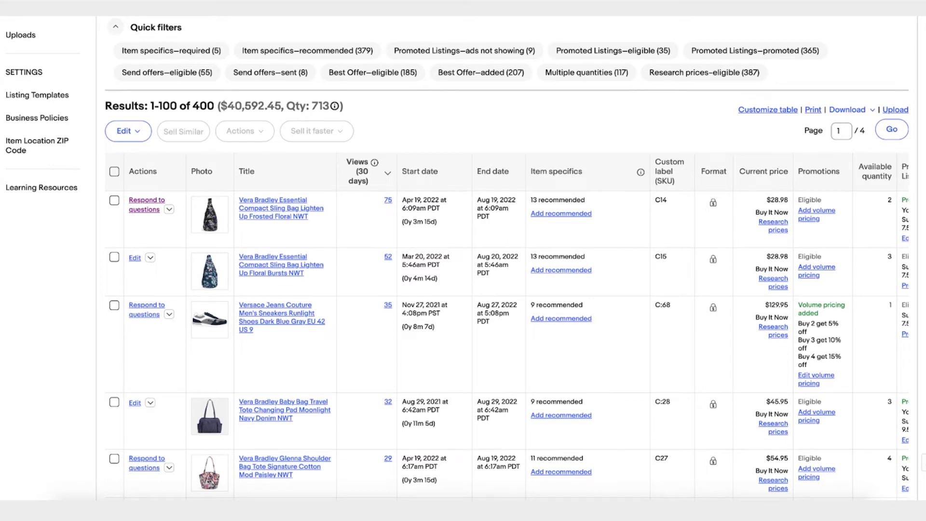
click(169, 209)
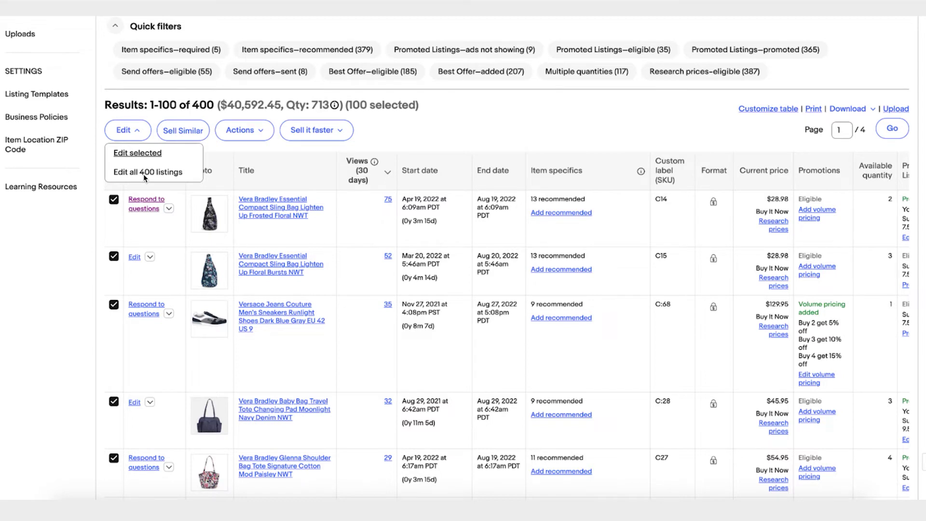
click(245, 130)
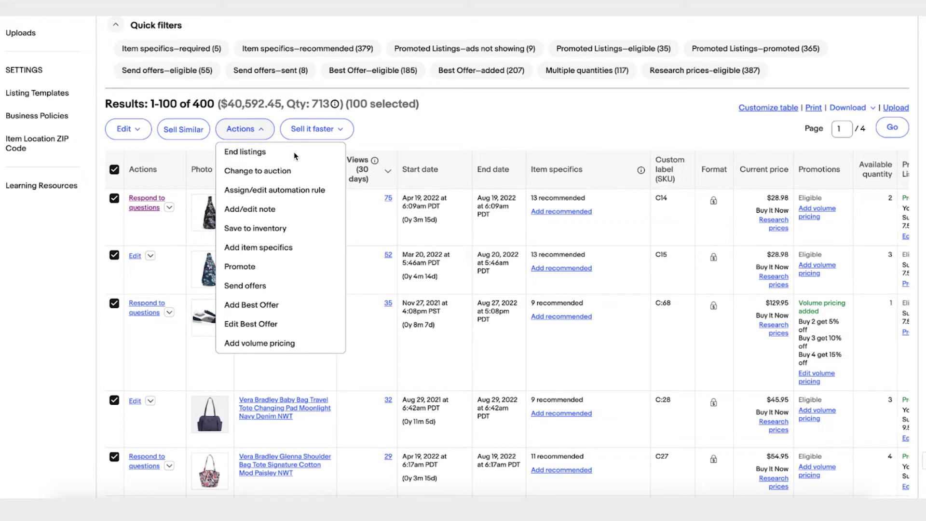
click(336, 131)
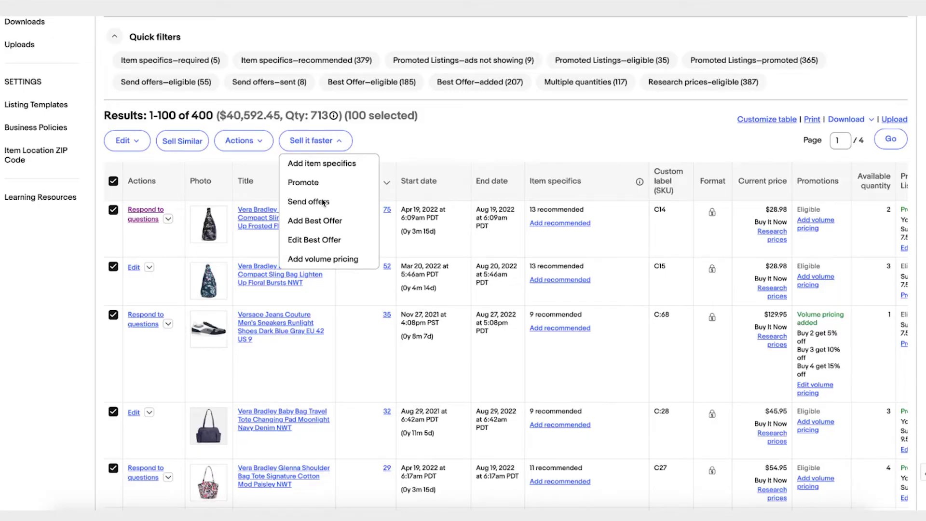
click(322, 202)
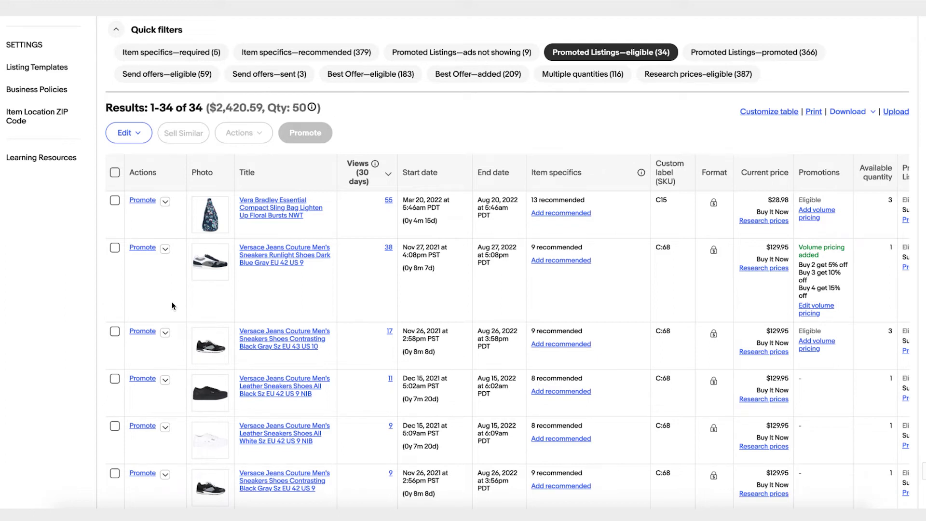
Promote all listings eligible for Promoted Listings at a 7% ad rate in the US Campaign of Jun 10, 2019
click(114, 172)
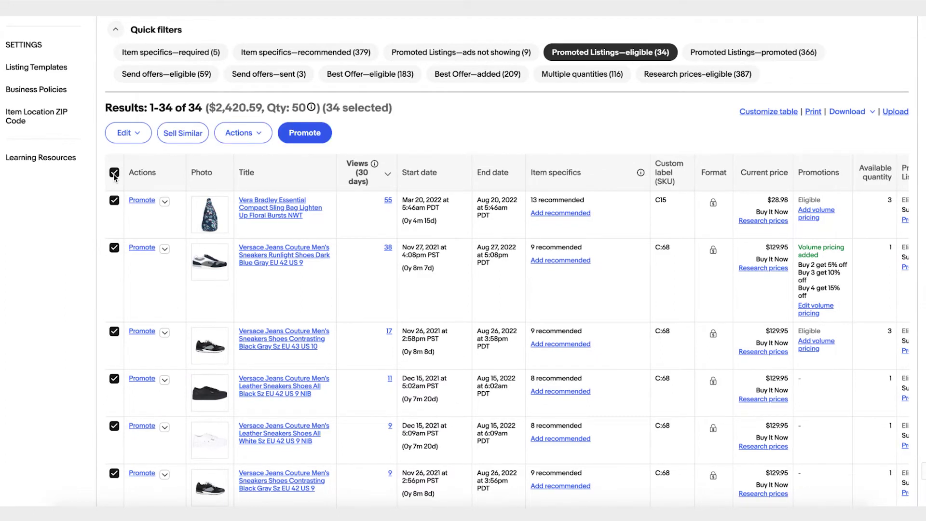
click(305, 133)
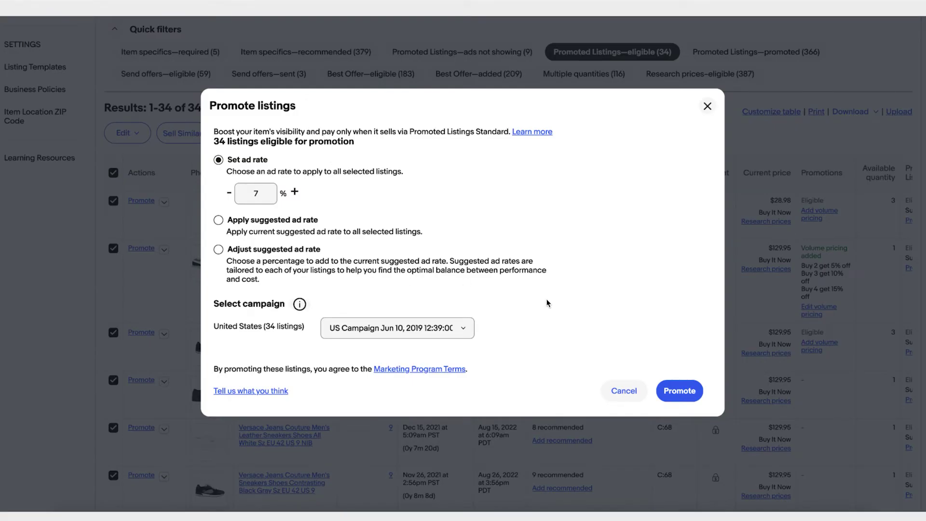
click(679, 391)
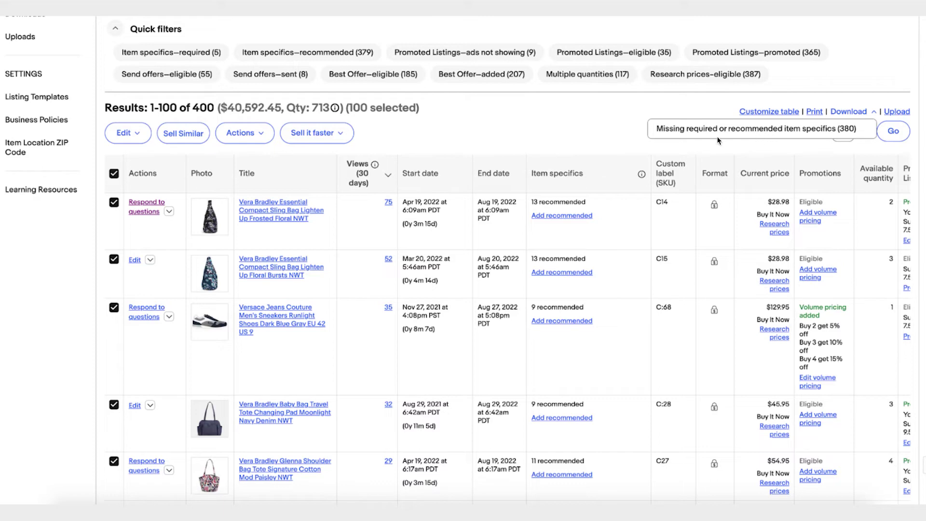
Choose the Clothing, Shoes & Accessories category for downloading listings that miss required or recommended item specifics
click(838, 113)
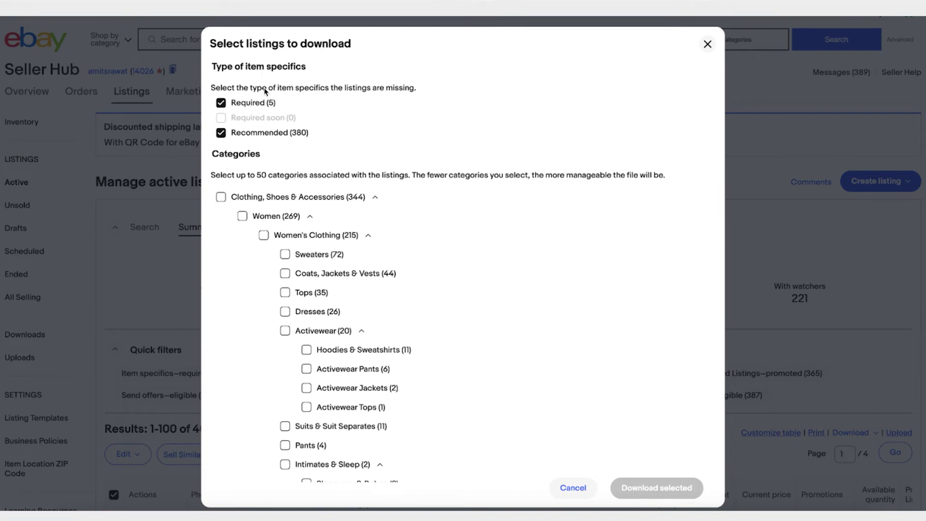
click(219, 104)
click(220, 104)
click(222, 197)
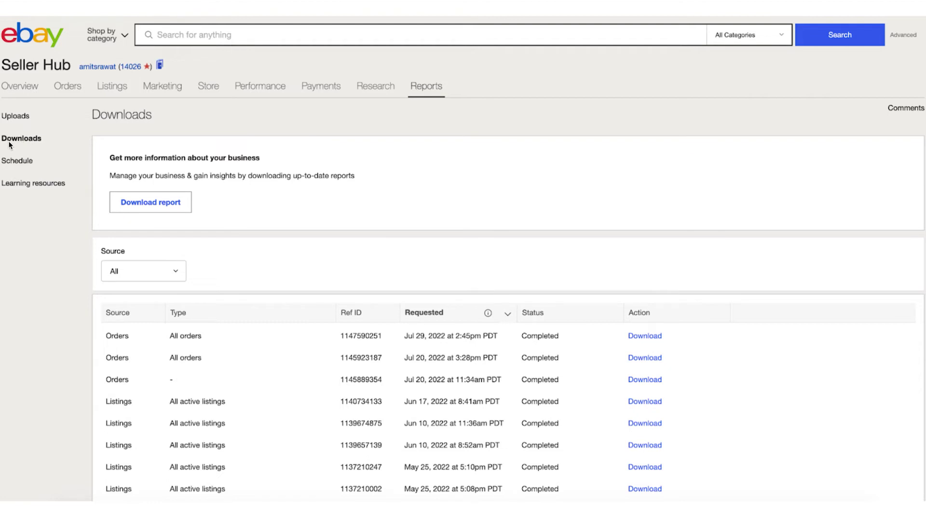
Download an Orders report of type Awaiting shipment with the date range Yesterday
click(154, 207)
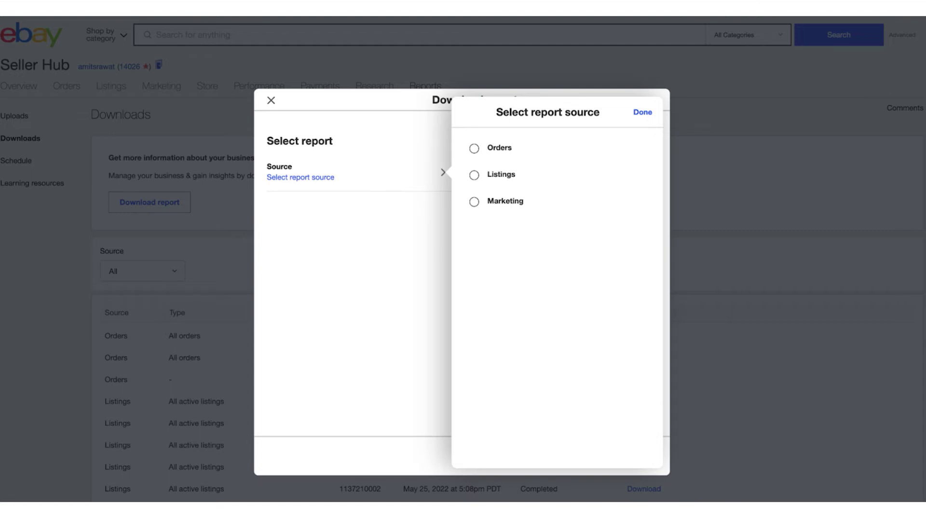
click(474, 149)
click(341, 216)
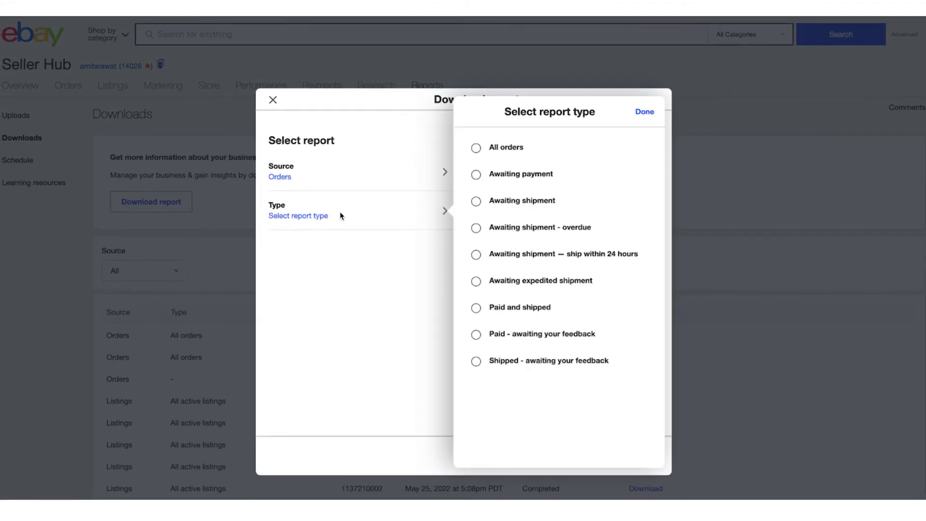
click(475, 201)
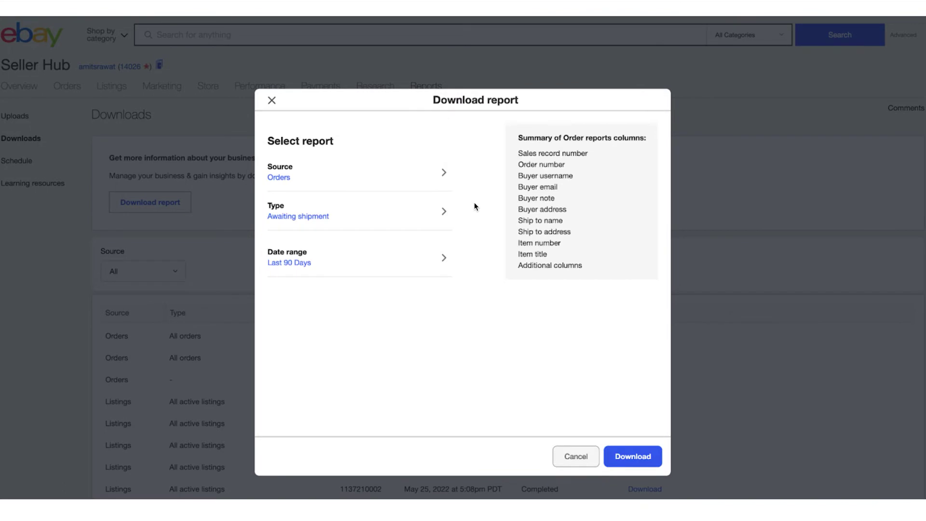
click(379, 258)
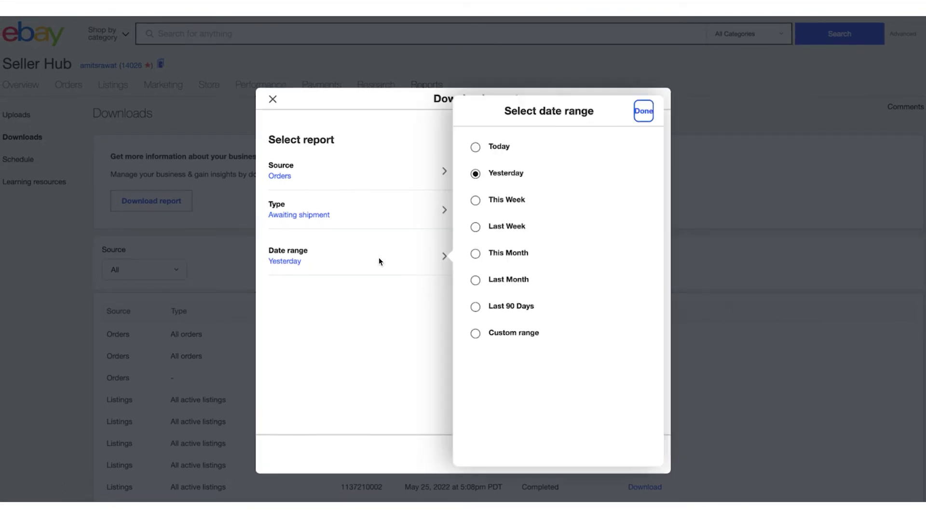
click(476, 174)
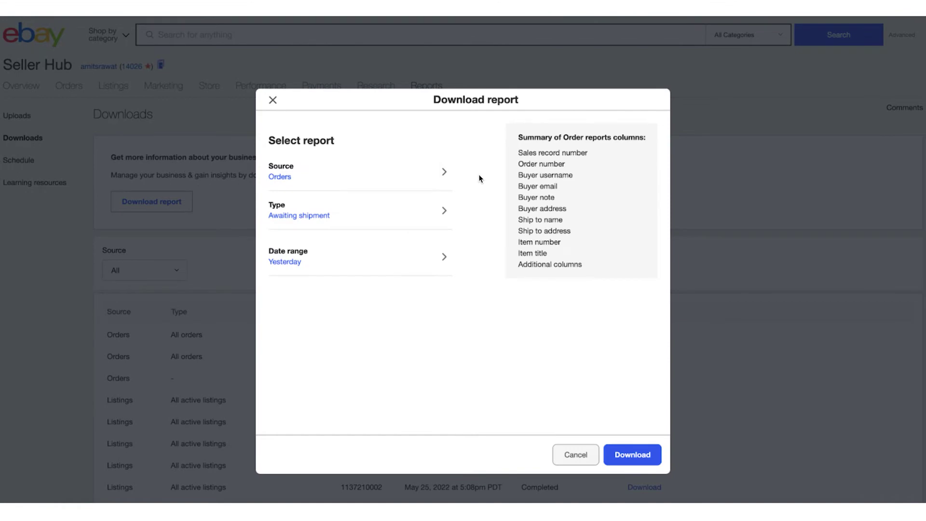
click(627, 457)
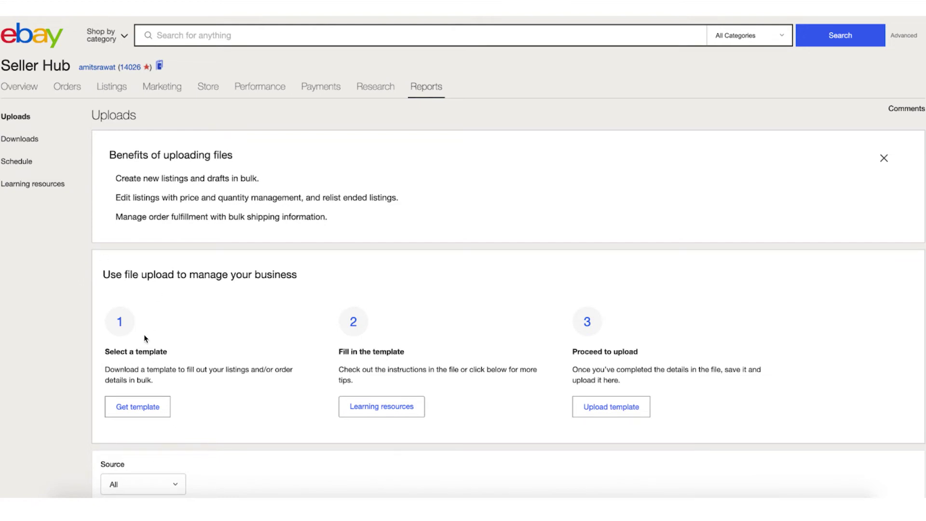
Set up a Listings template download of type Create new listings as an Excel Spreadsheet (.xlsx)
click(131, 407)
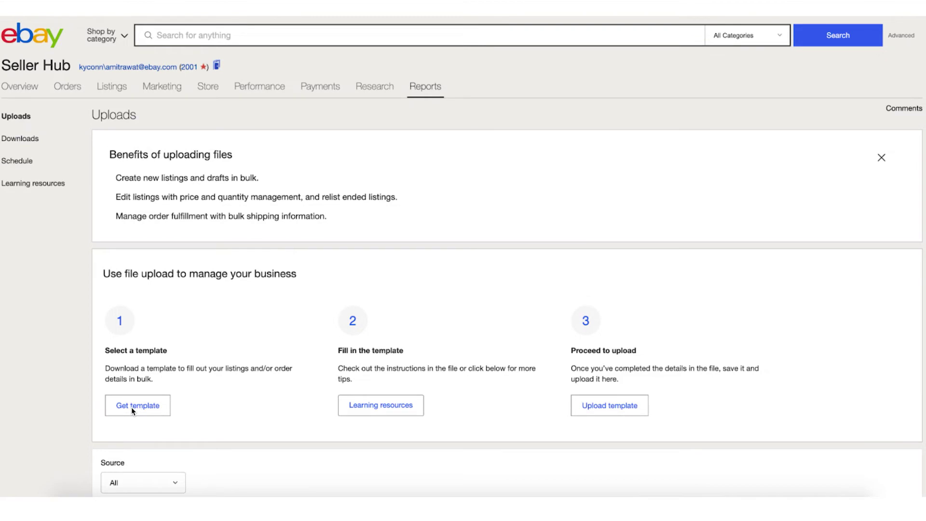
click(131, 407)
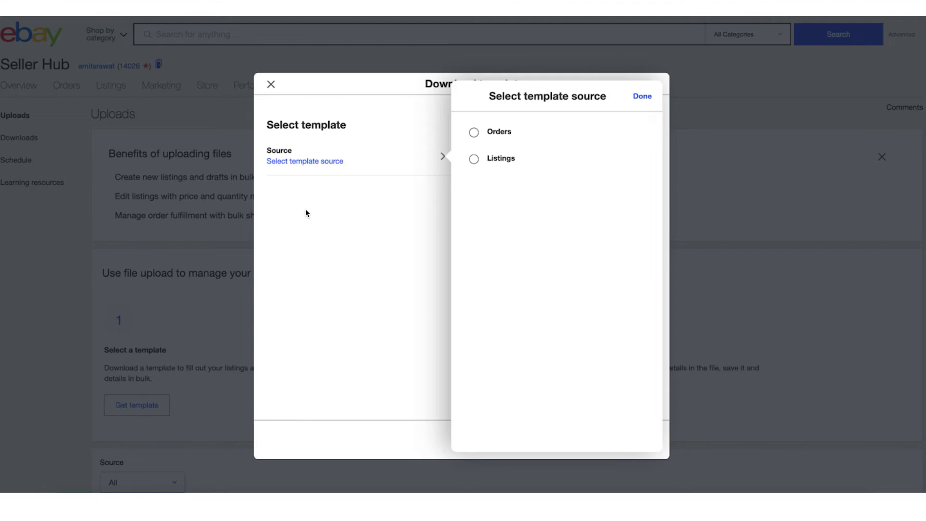
click(474, 160)
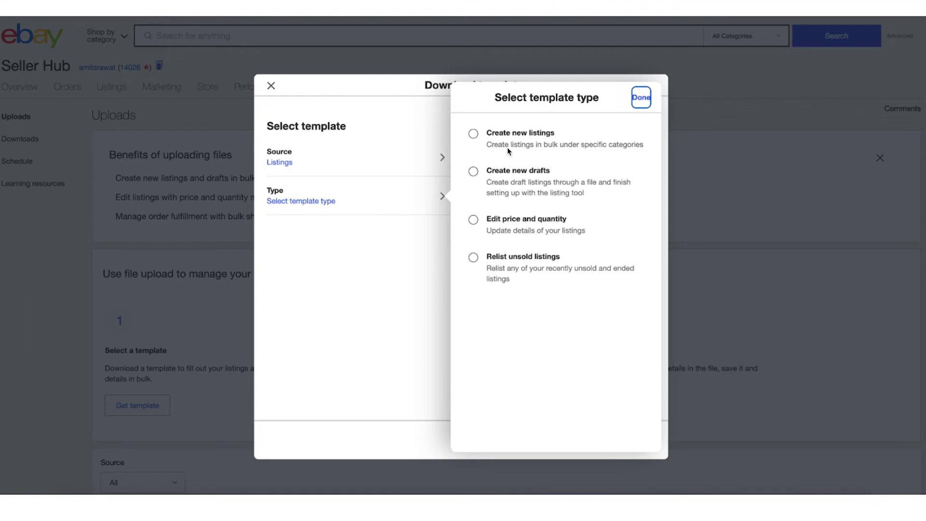
click(472, 135)
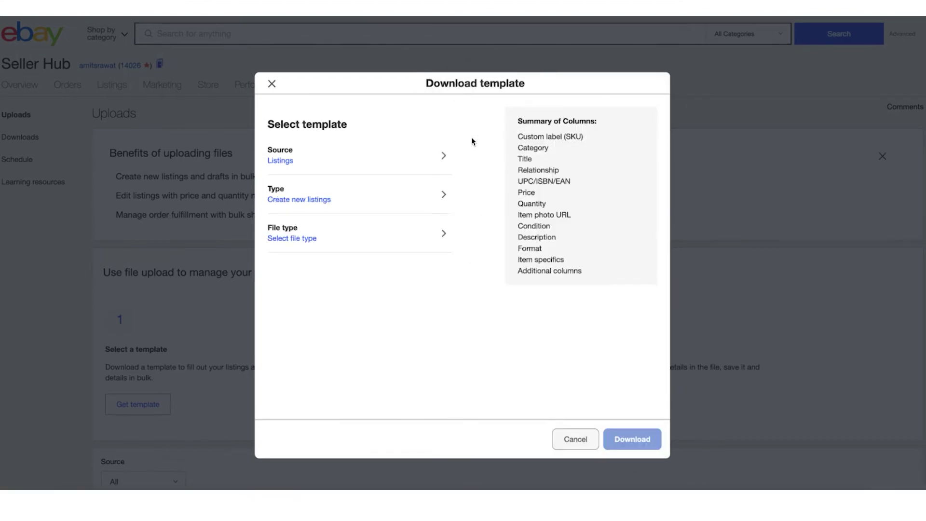
click(373, 234)
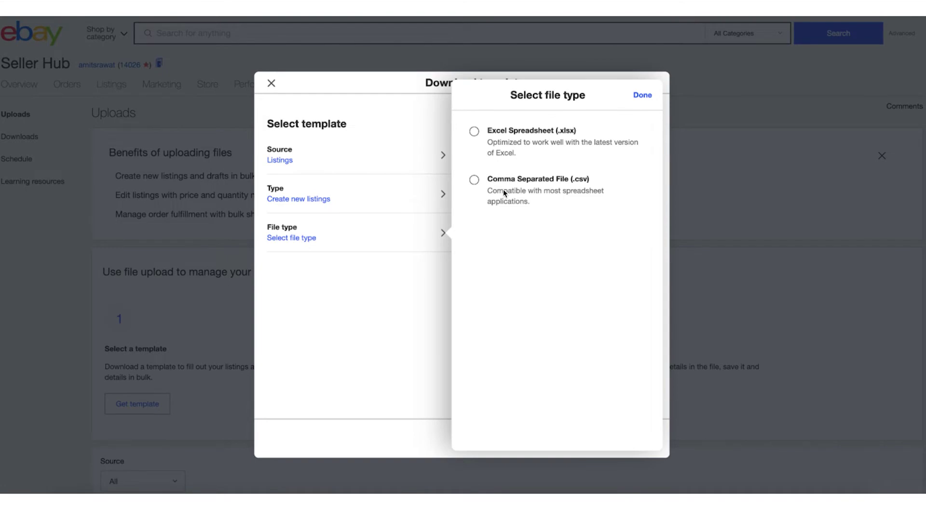
click(474, 132)
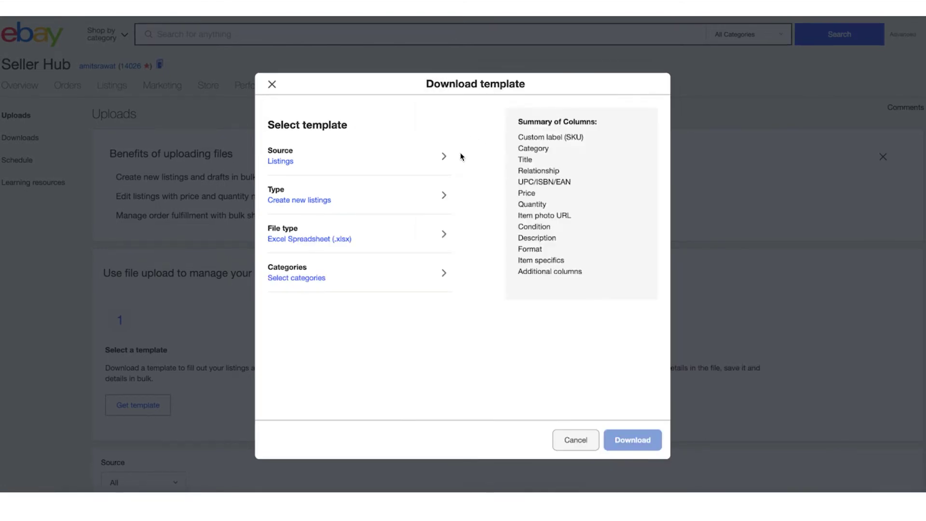
Download the template for Carriers, Slings & Backpacks and Baby Wipe Warmers, and open the upload for completed templates
click(377, 276)
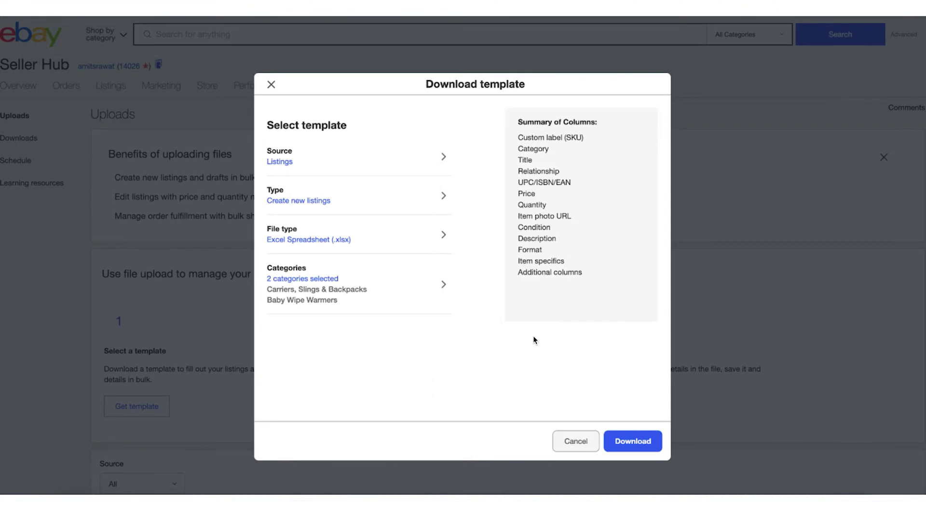
click(632, 440)
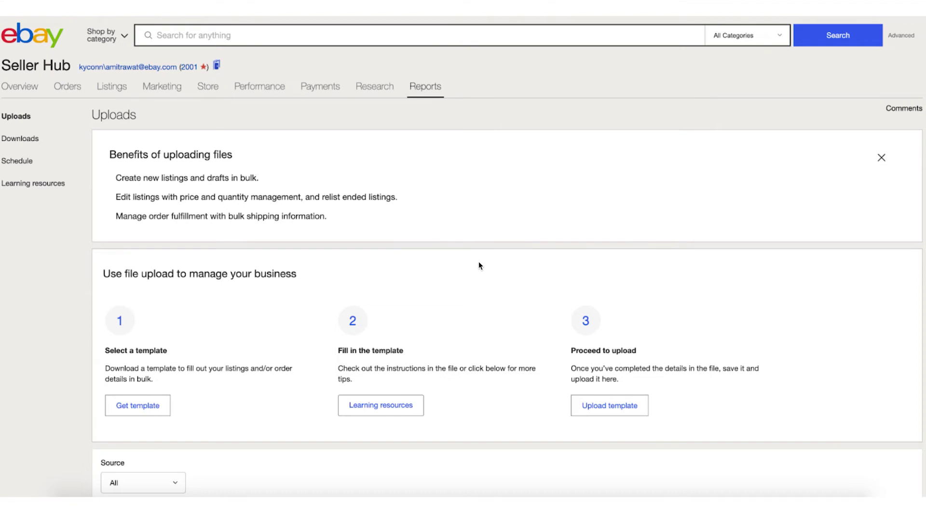
click(615, 408)
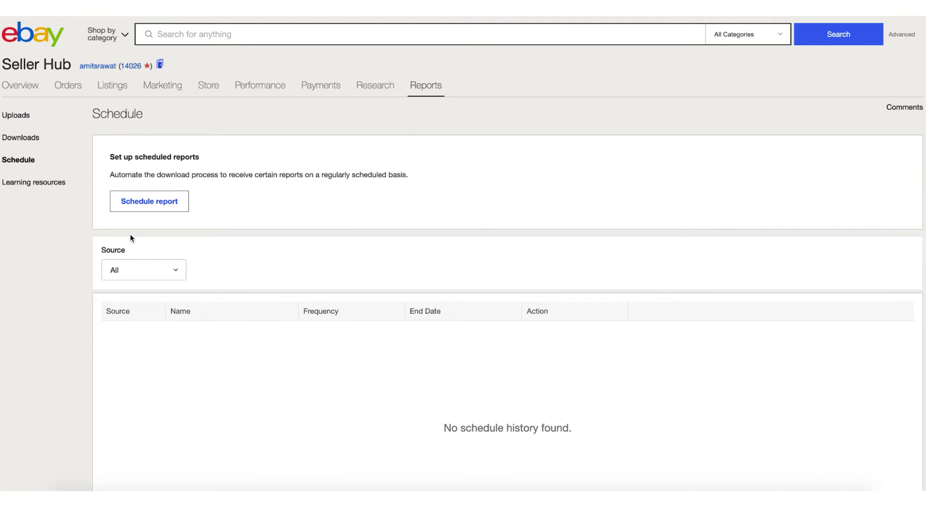
Create and save a download schedule for the Orders report of type Awaiting shipment with Daily frequency
click(144, 203)
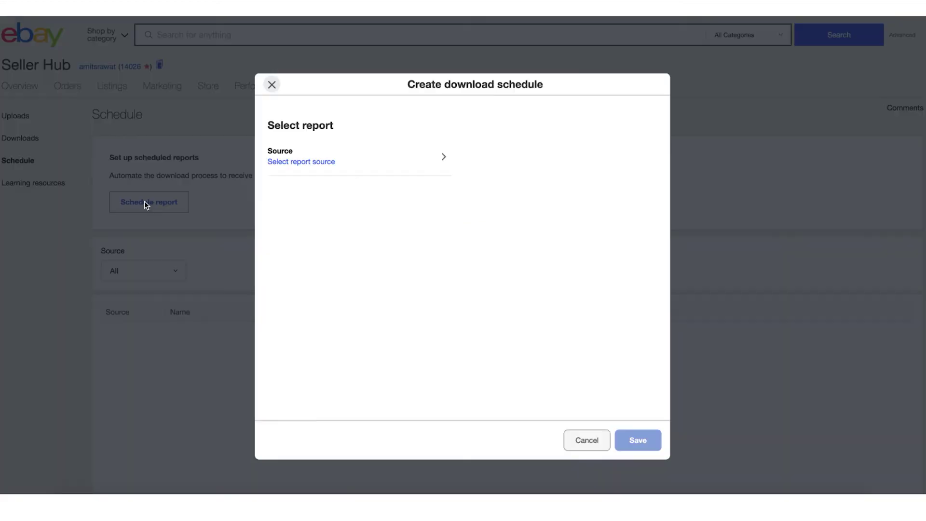
click(352, 160)
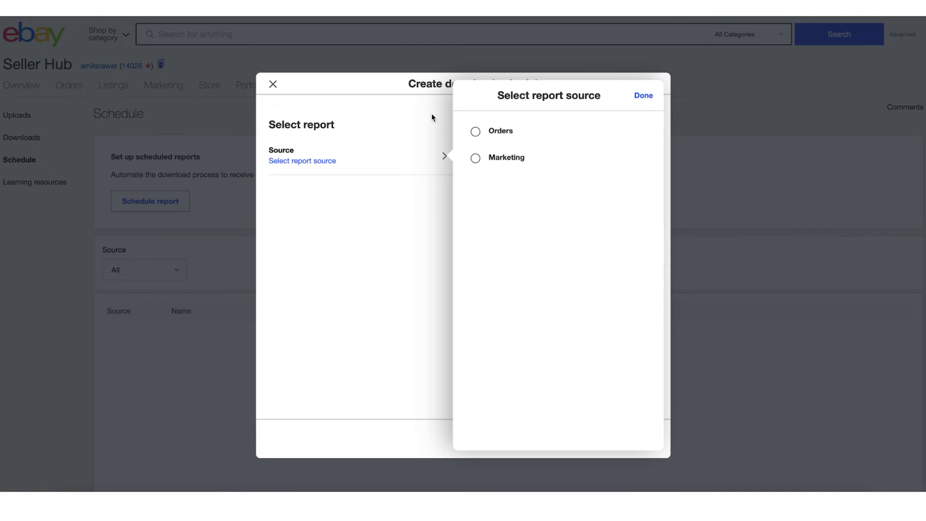
click(476, 132)
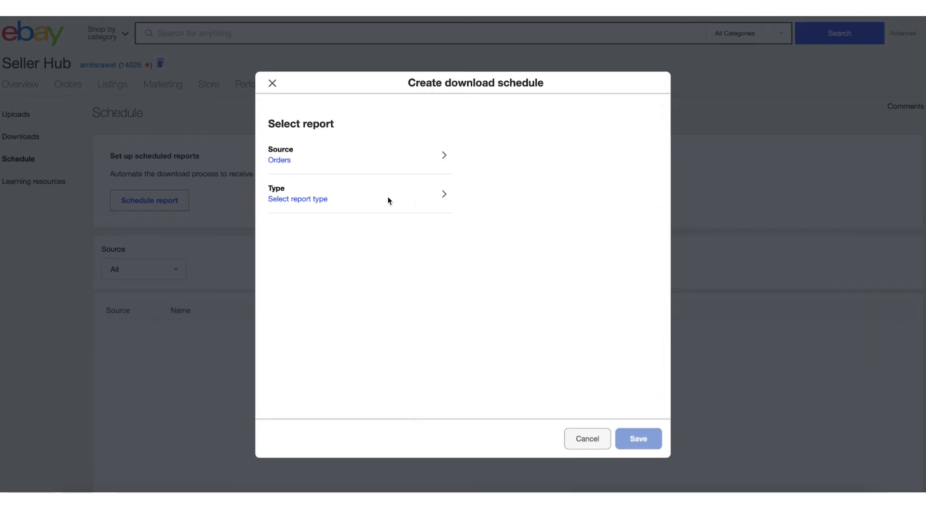
click(388, 200)
click(475, 182)
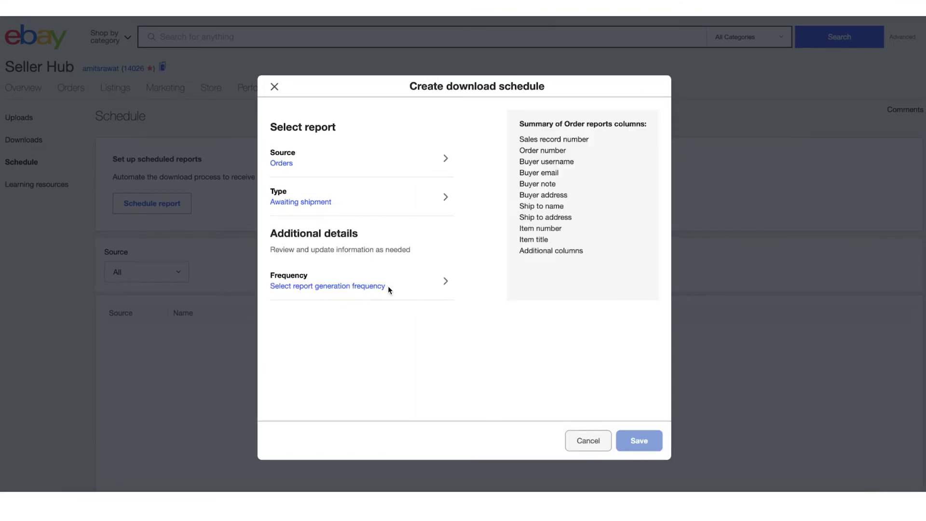
click(413, 282)
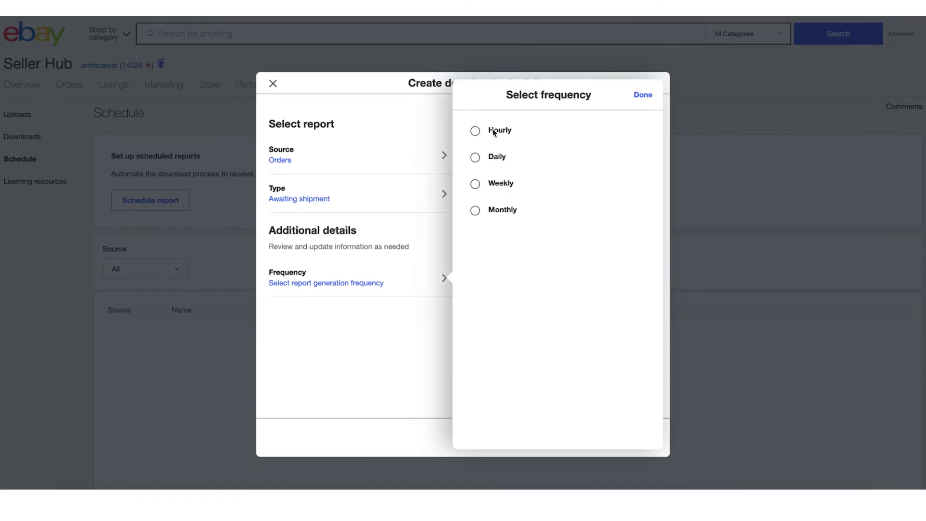
click(476, 159)
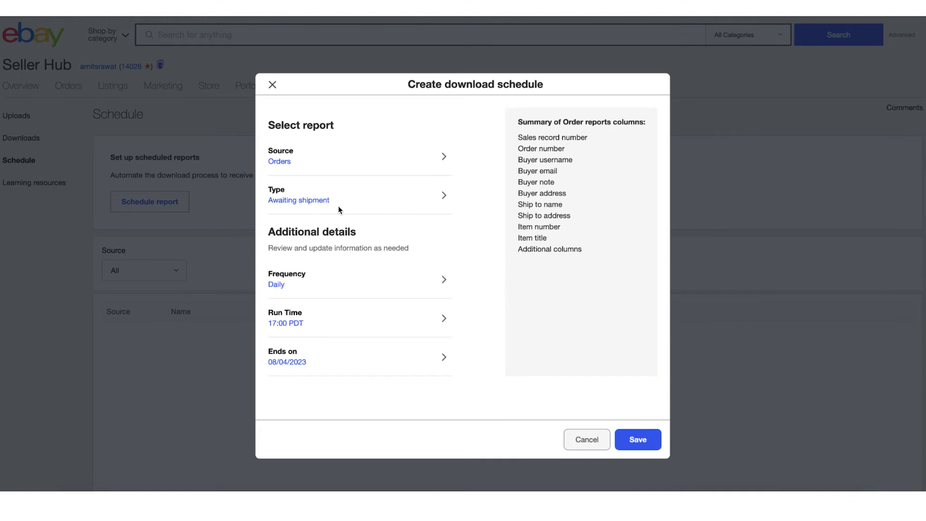
click(645, 444)
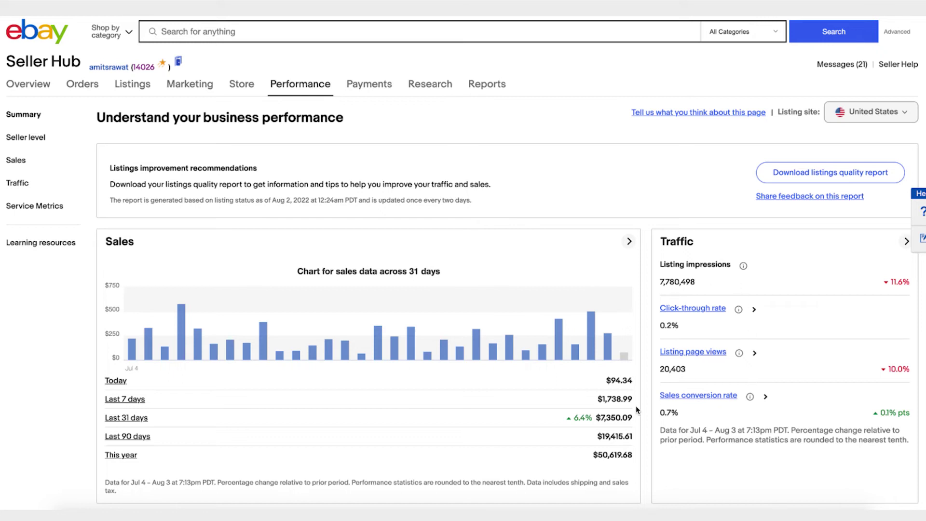
Review the business performance summary and the 31-day sales report, including buyer insights and sales by category
scroll(425, 406, down, 7)
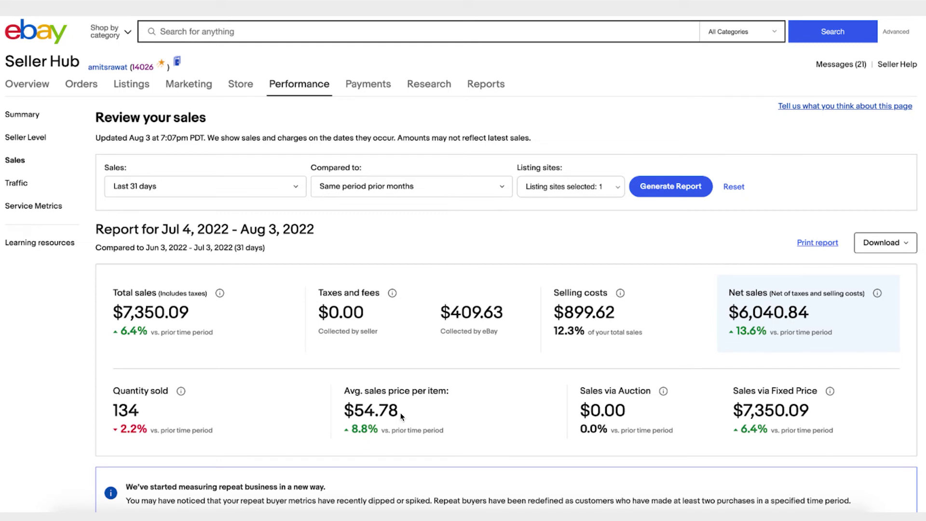
scroll(400, 416, down, 10)
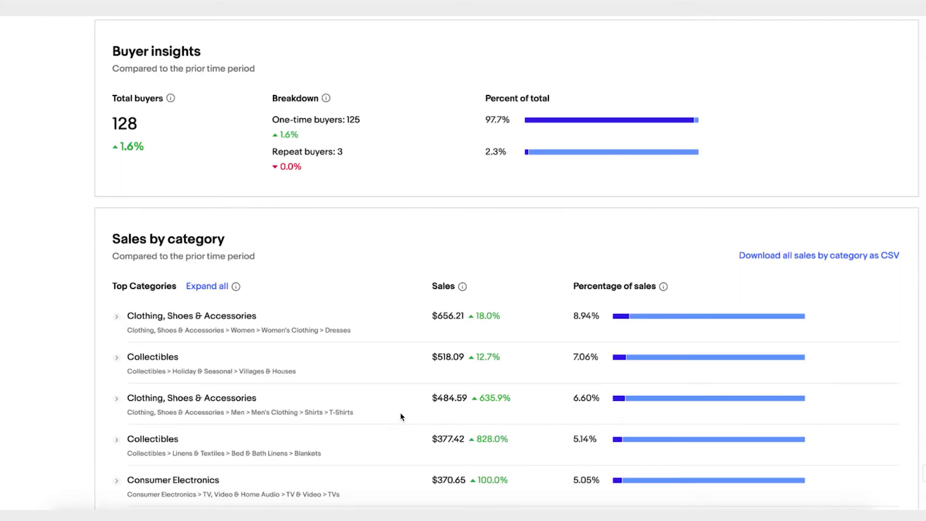